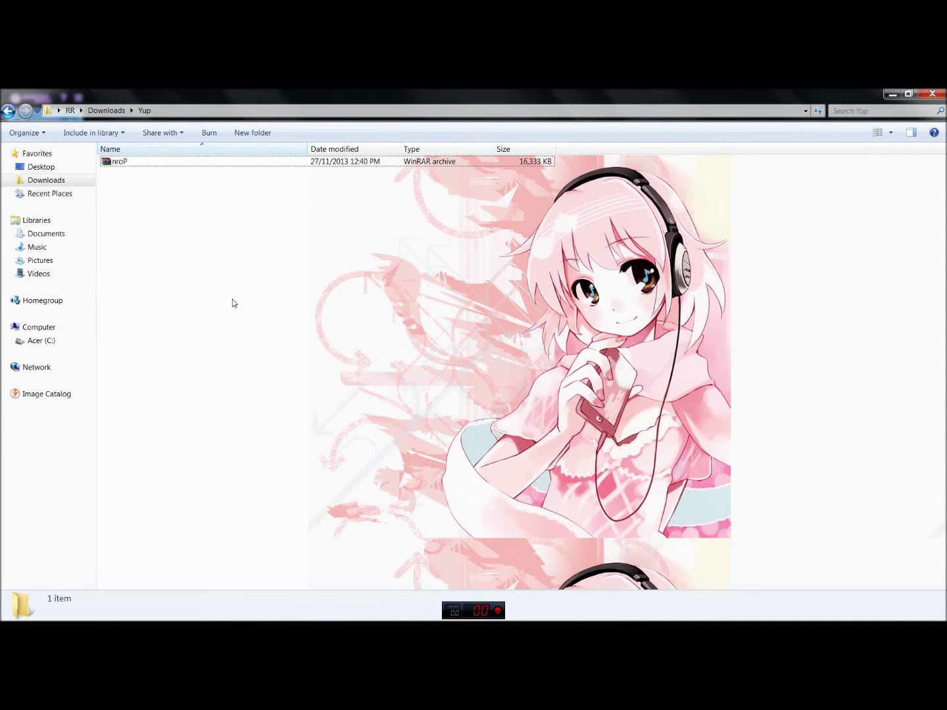
Step: Extract nroP.rar to 'nroP\' and open the inner nroP folder
left_click(138, 162)
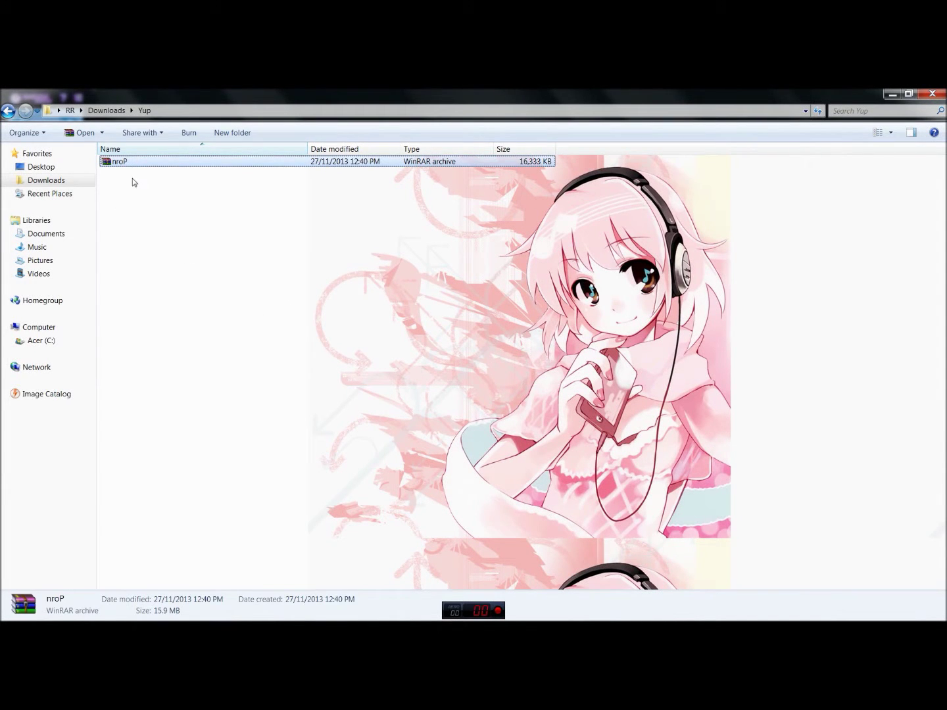
right_click(121, 169)
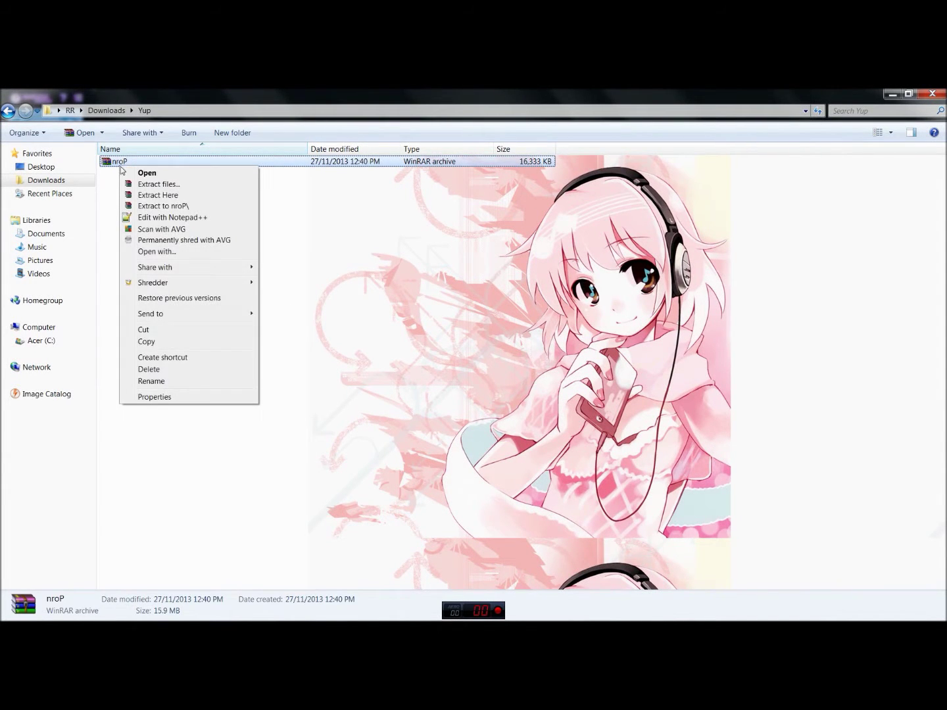
left_click(168, 207)
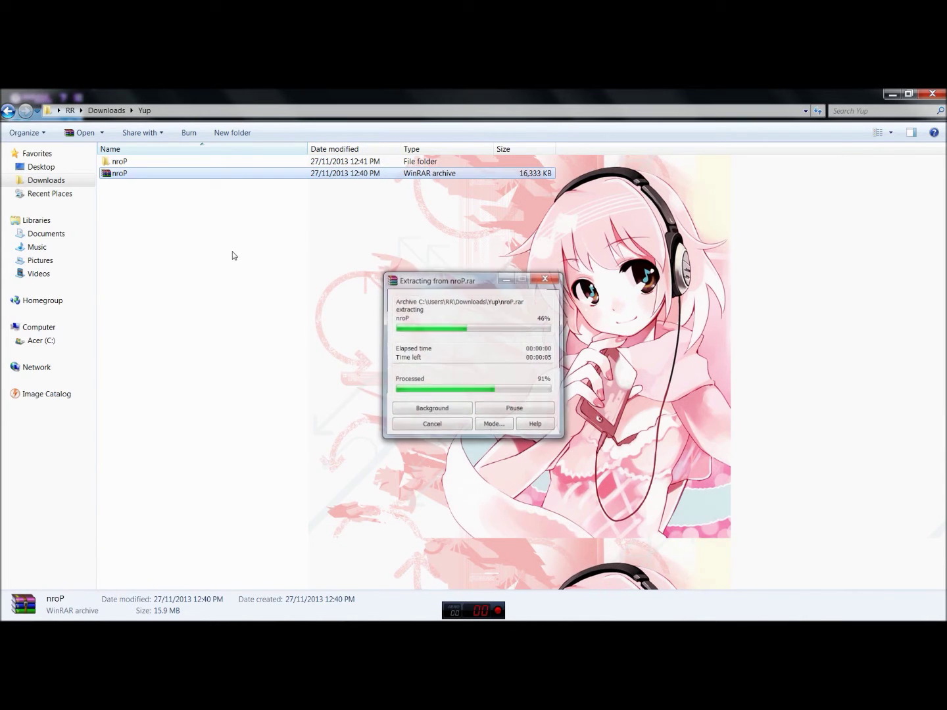
double_click(121, 162)
left_click(126, 163)
double_click(127, 163)
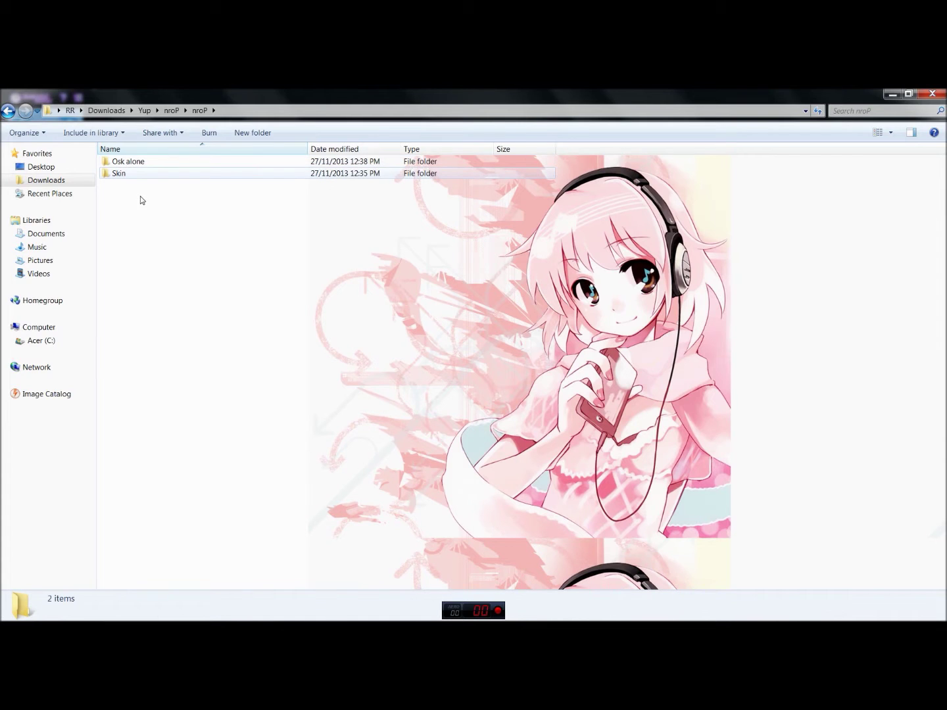
Step: Open Osk alone > OSK FILE and bring up the Baka Accurate beatmap's context menu
double_click(127, 161)
left_click(126, 161)
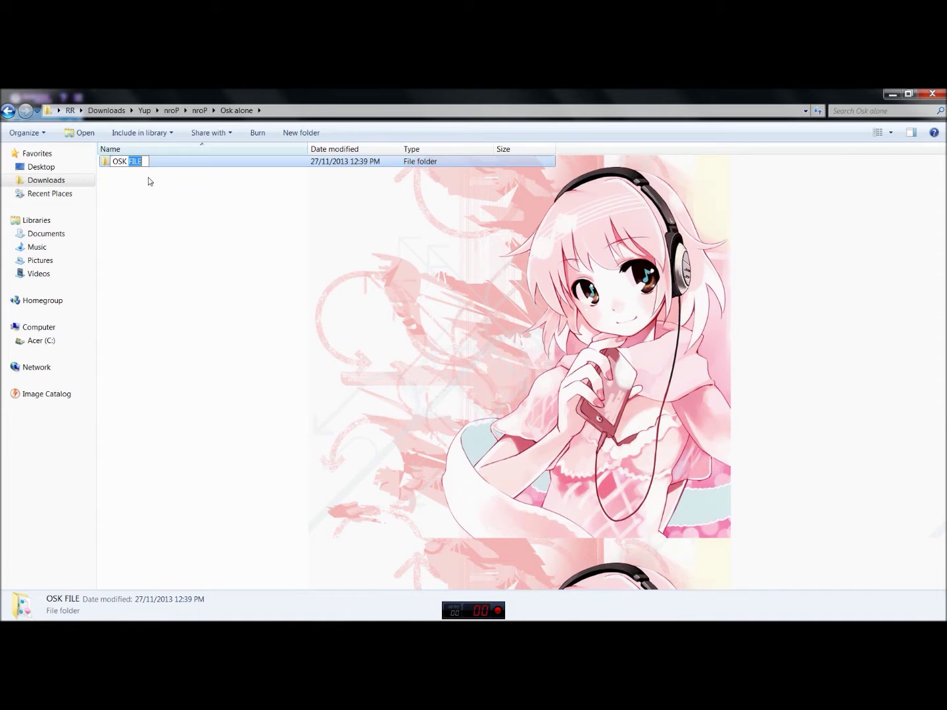
double_click(118, 162)
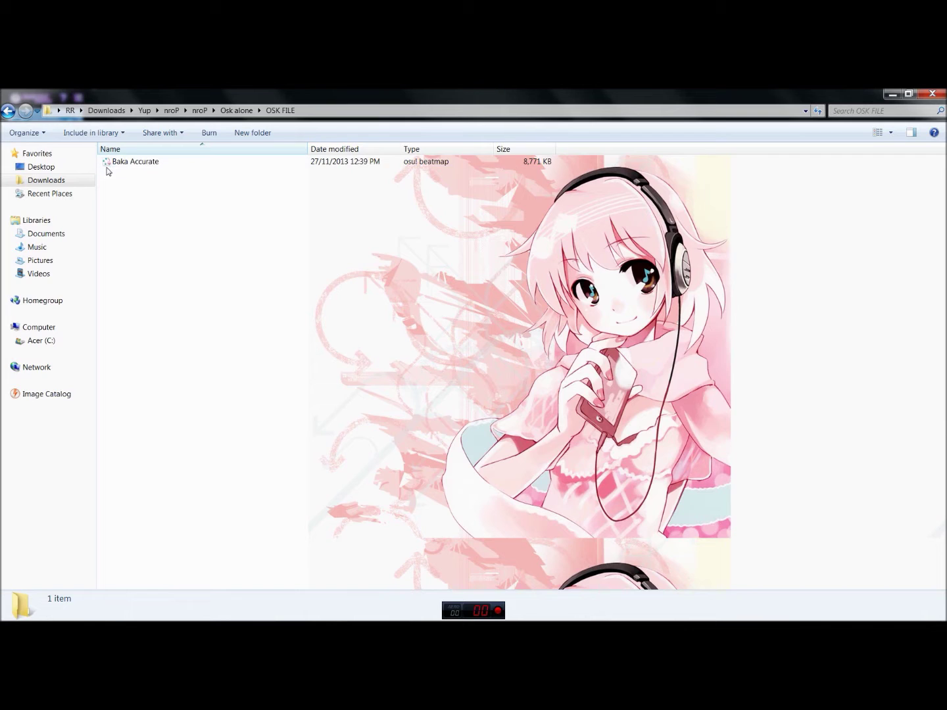
right_click(112, 166)
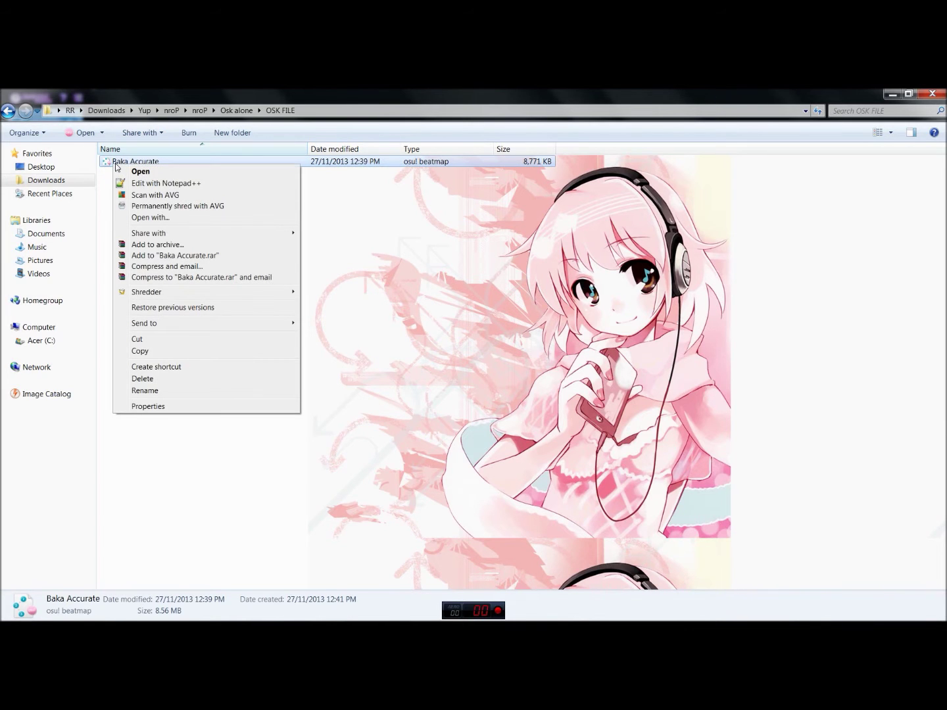
Step: Pick osu! from C:\Program Files (x86)\osu! under Open with, cancel, and go back
left_click(151, 218)
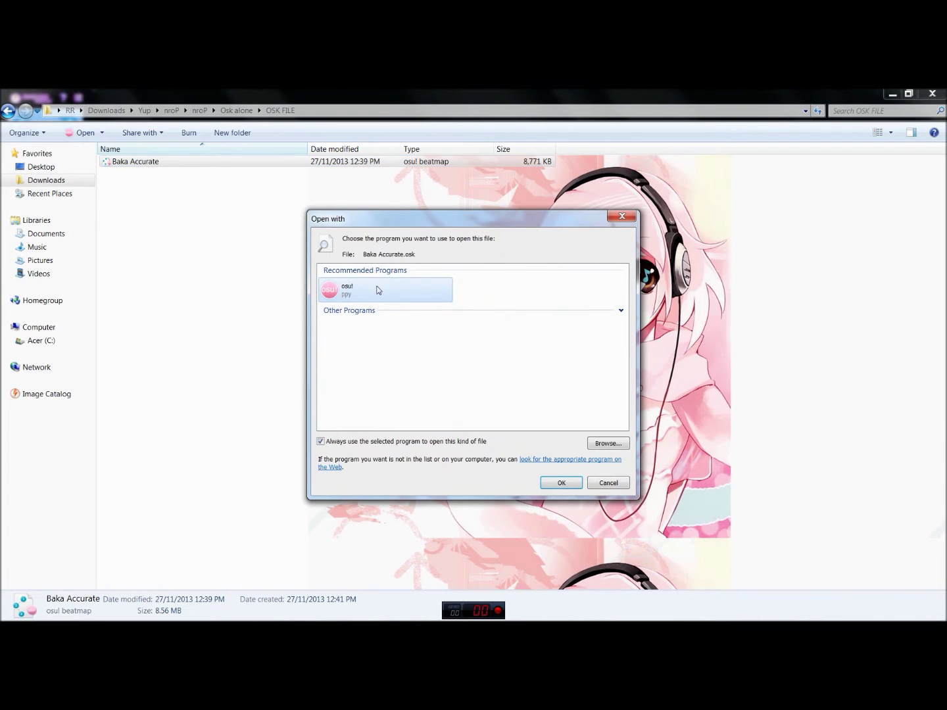
left_click(608, 444)
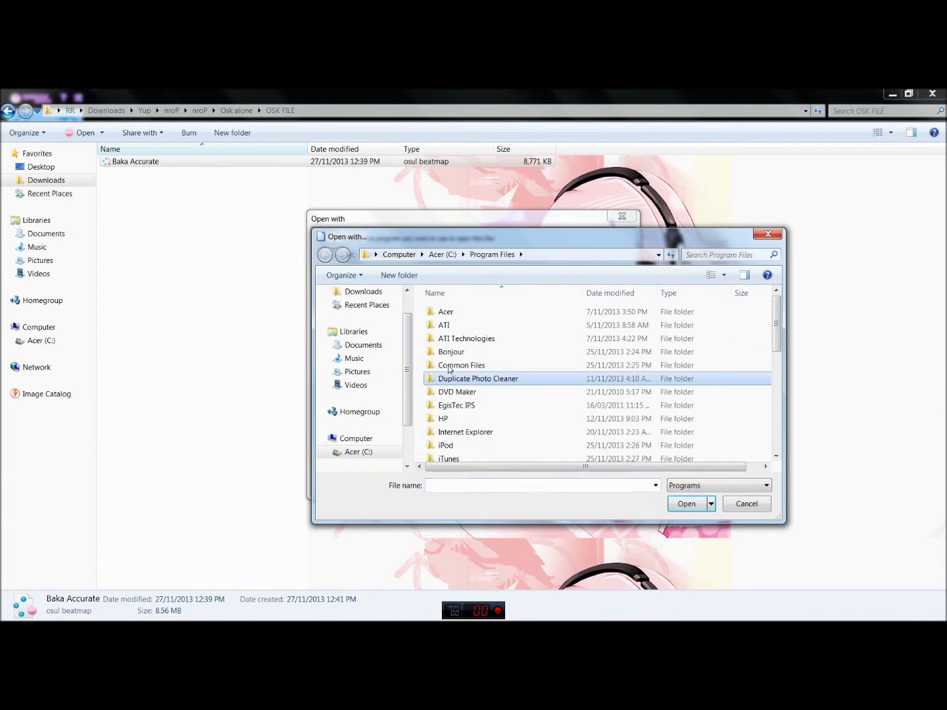
left_click(442, 255)
double_click(471, 406)
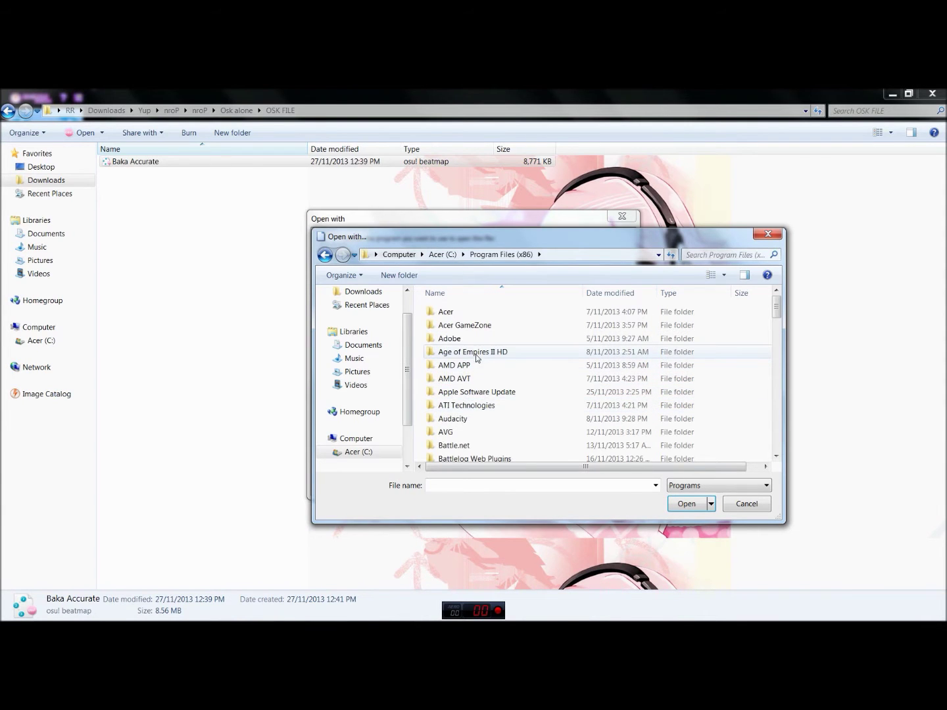
scroll(477, 358, "down", 8)
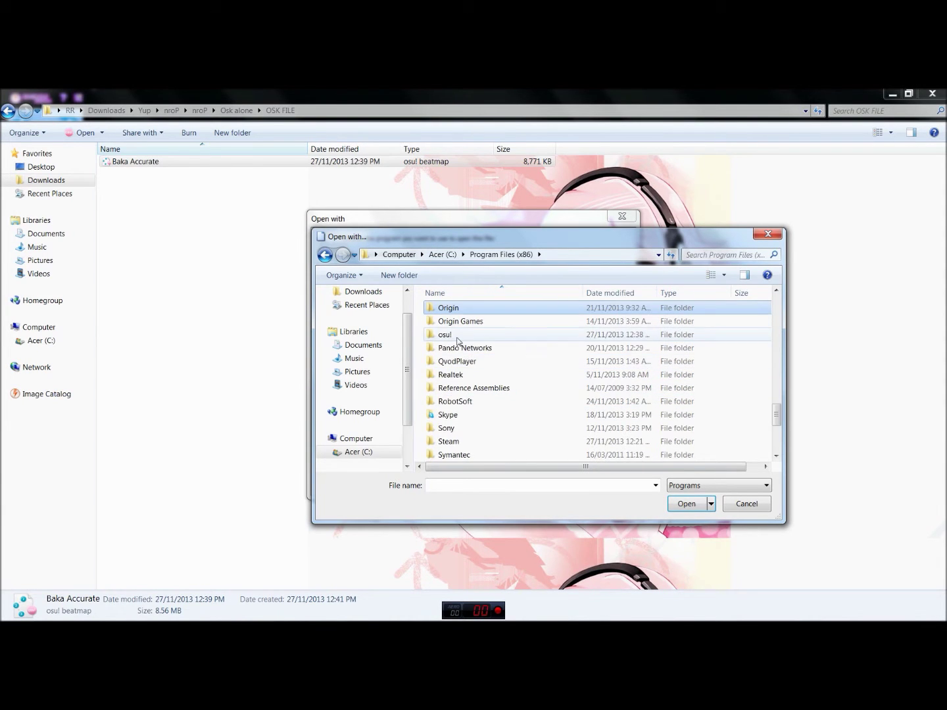
double_click(458, 338)
left_click(445, 365)
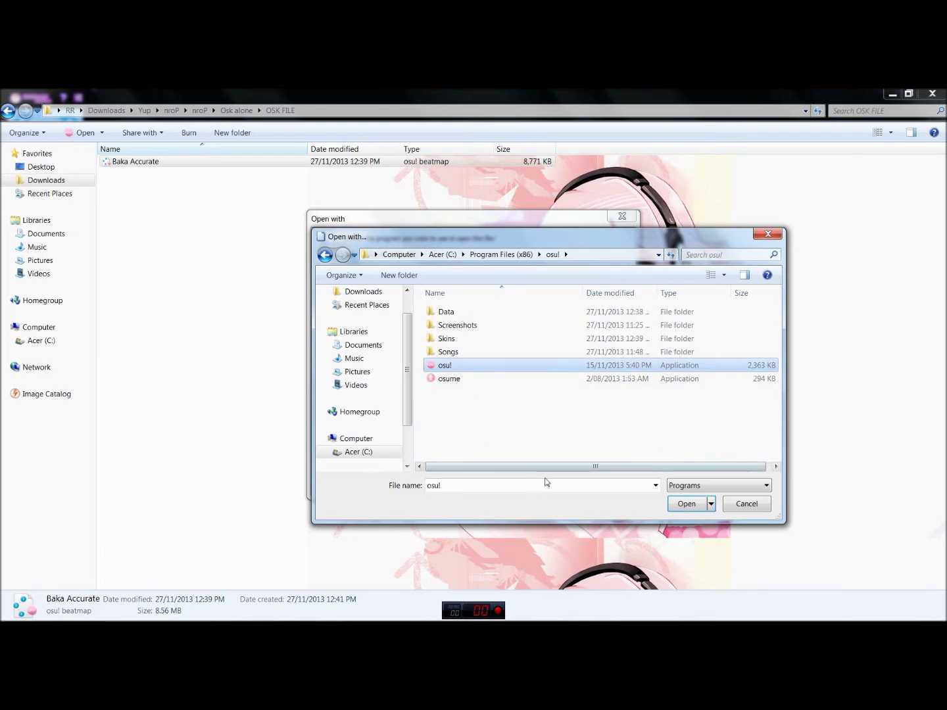
left_click(686, 504)
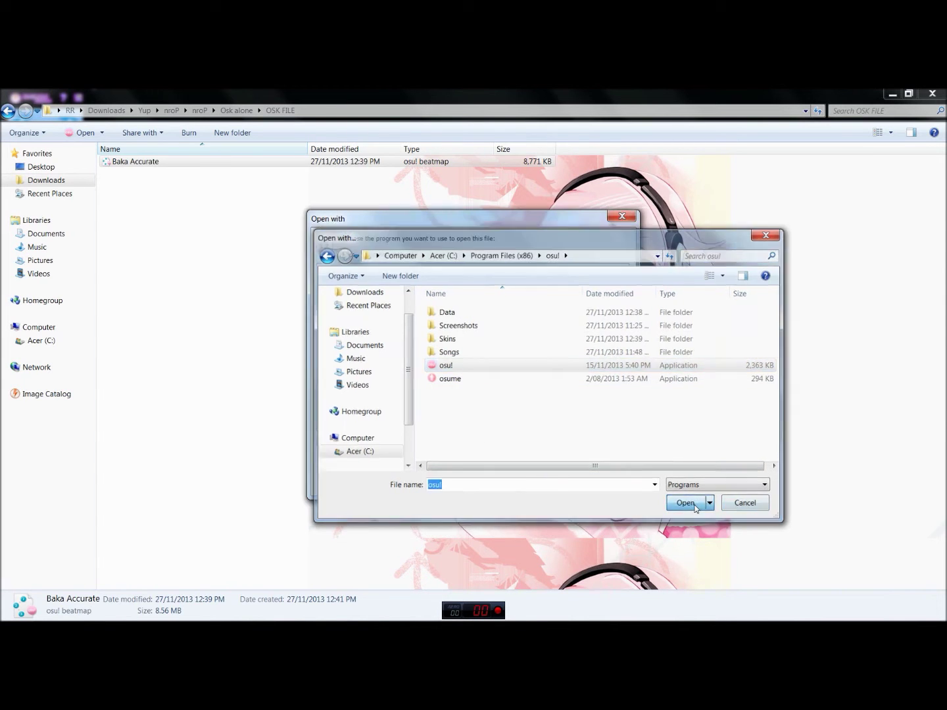
left_click(606, 483)
left_click(237, 110)
Step: Open the Baka Accurate skin folder under nroP > Skin > Skinystuff
left_click(198, 110)
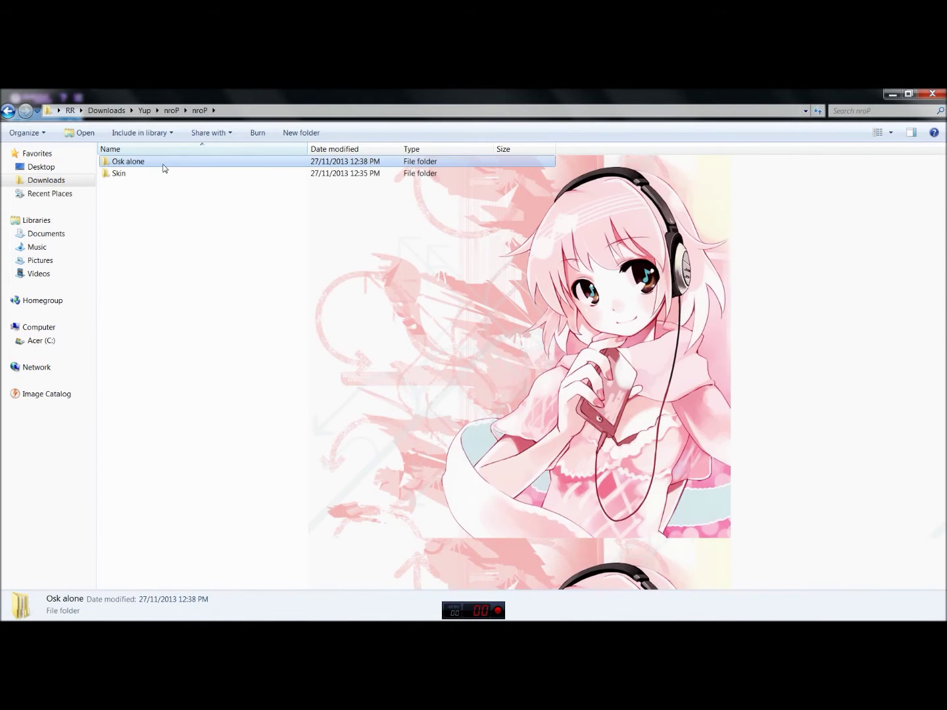
double_click(123, 176)
double_click(133, 163)
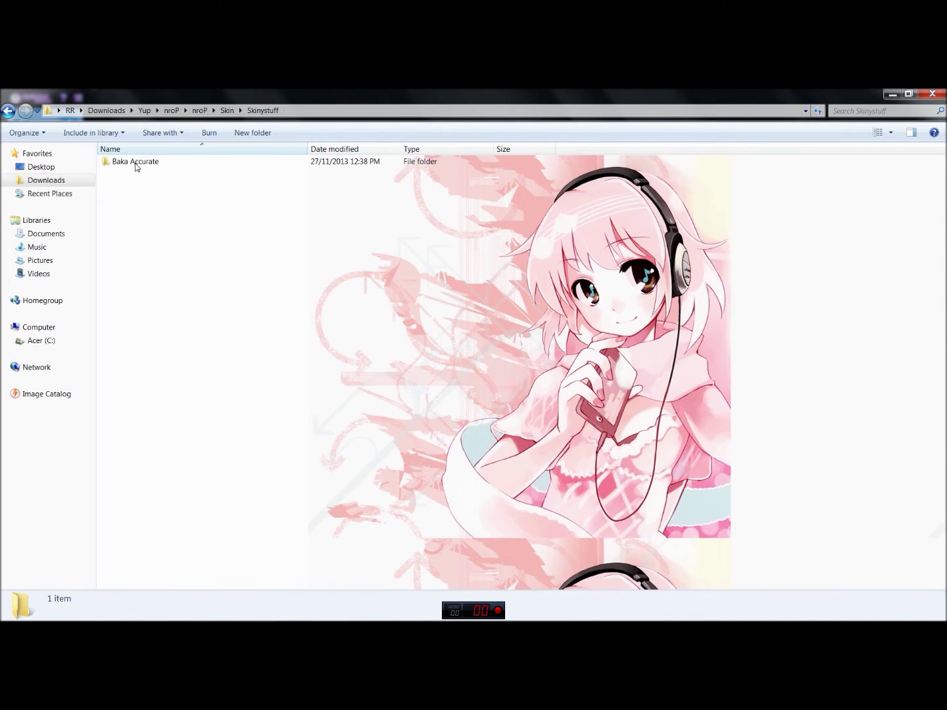
double_click(136, 161)
scroll(529, 303, "down", 5)
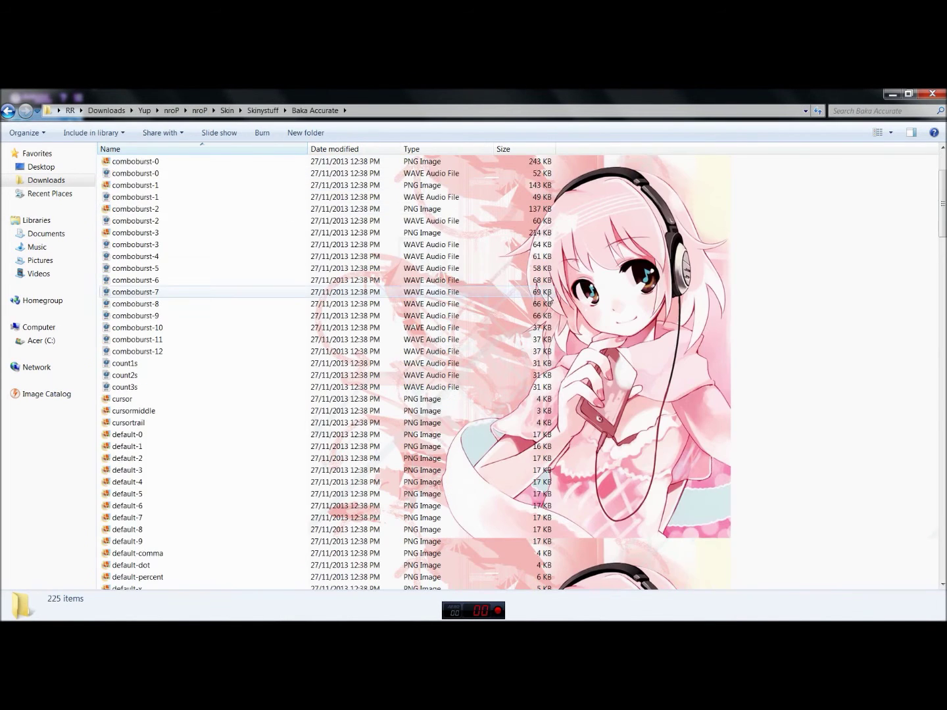
scroll(529, 304, "down", 3)
scroll(528, 303, "down", 5)
scroll(148, 208, "up", 8)
scroll(148, 208, "up", 5)
scroll(148, 209, "down", 5)
scroll(148, 209, "up", 5)
Step: Return to Skinystuff and bring up the osu! shortcut's options in the Start menu
key("BackSpace")
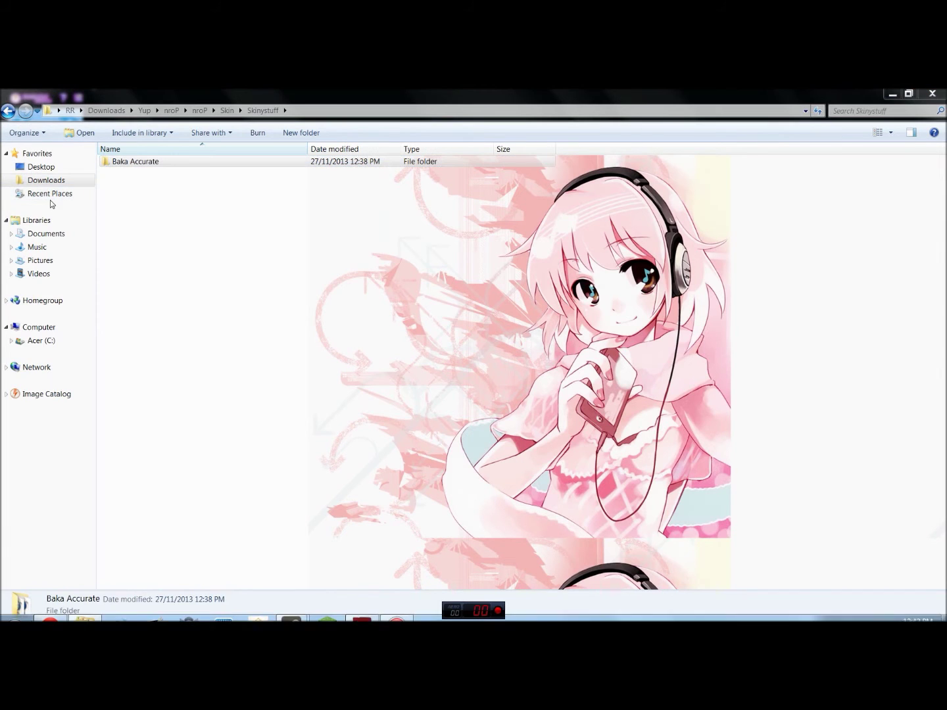
key("super")
right_click(27, 261)
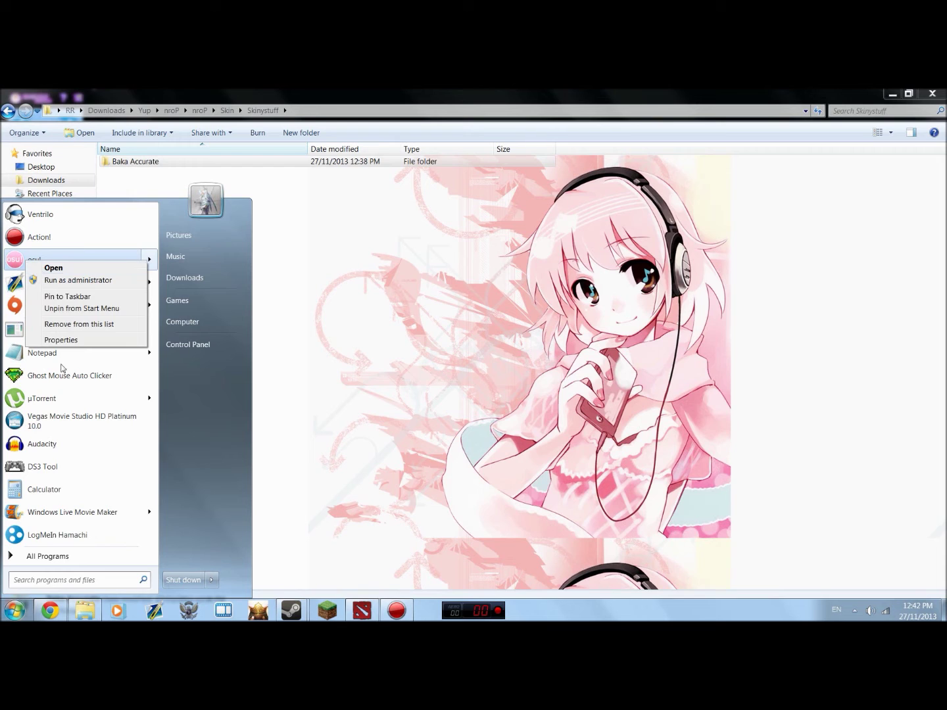
Step: Search Start for osu, open the shortcut's Properties, and open its installation folder
left_click(64, 580)
type("osu")
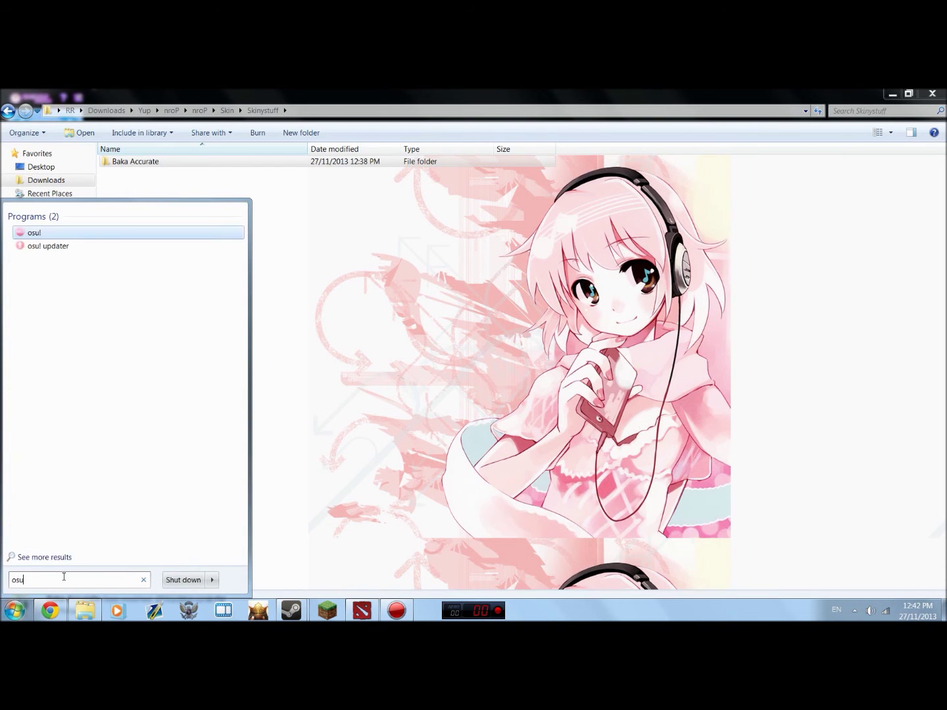
right_click(55, 238)
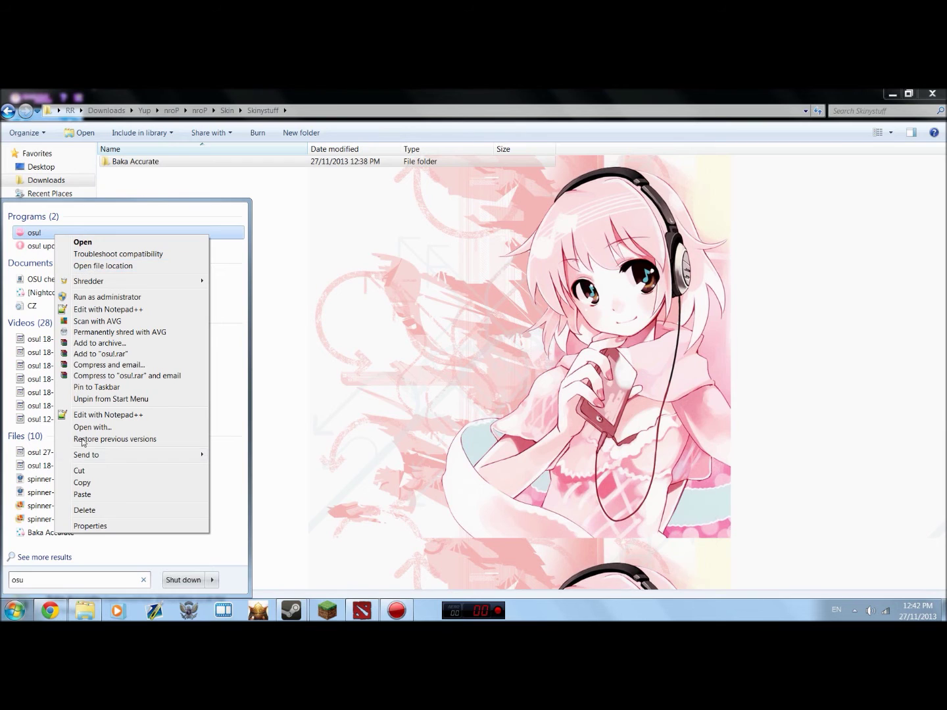
left_click(89, 526)
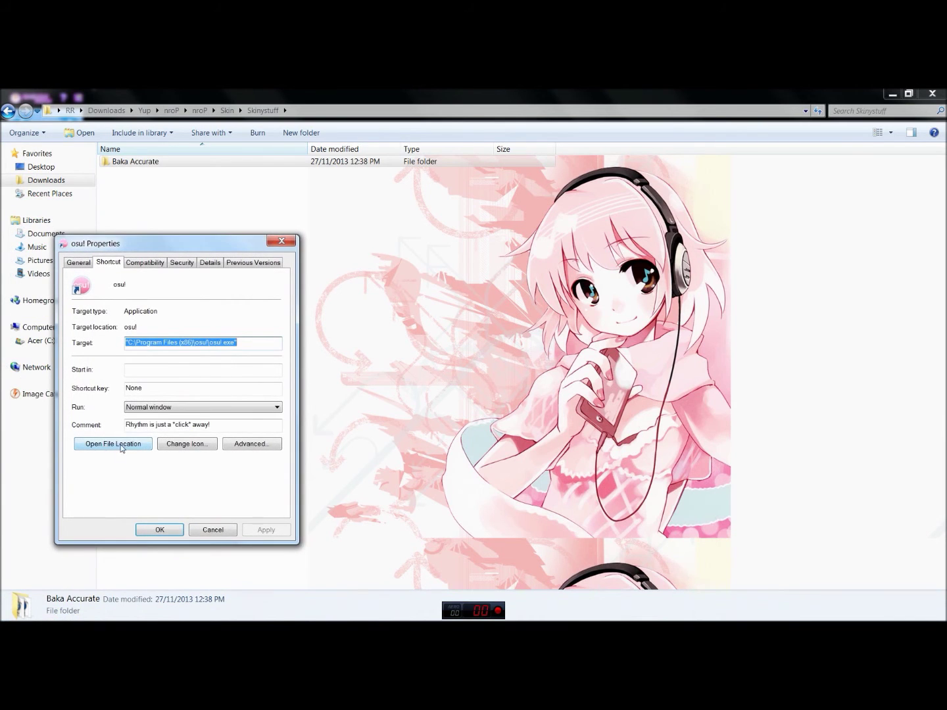
left_click(123, 447)
Step: Paste the Baka Accurate skin folder into the osu! Skins folder
mouse_move(250, 169)
left_mouse_down()
mouse_move(413, 170)
mouse_move(336, 153)
left_mouse_up()
double_click(340, 247)
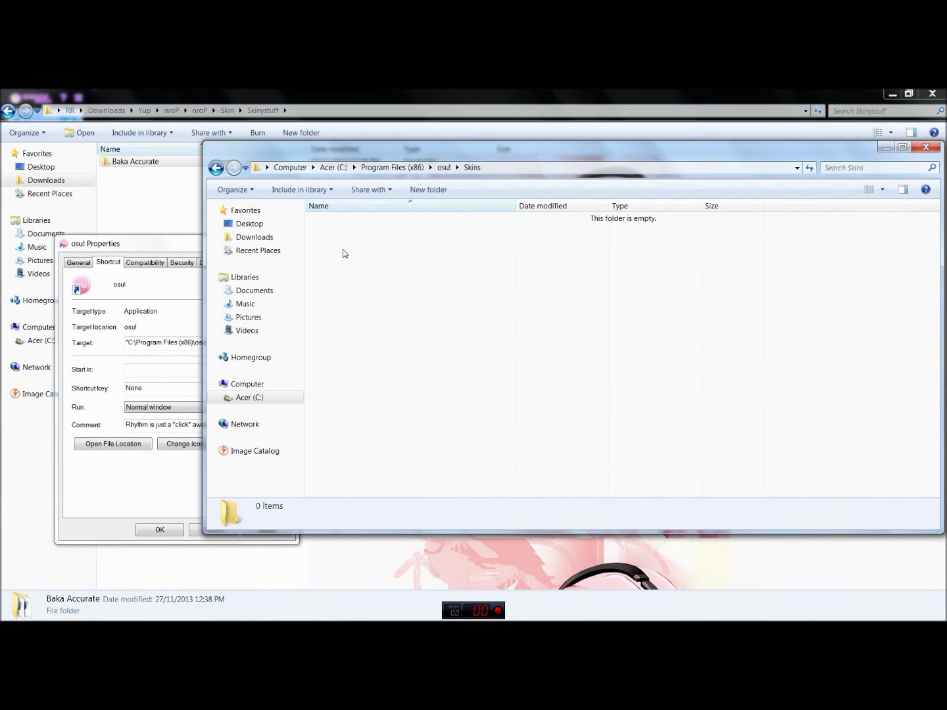
key("ctrl+v")
Step: Open and dismiss the Start menu twice, then close the Skins window
key("super")
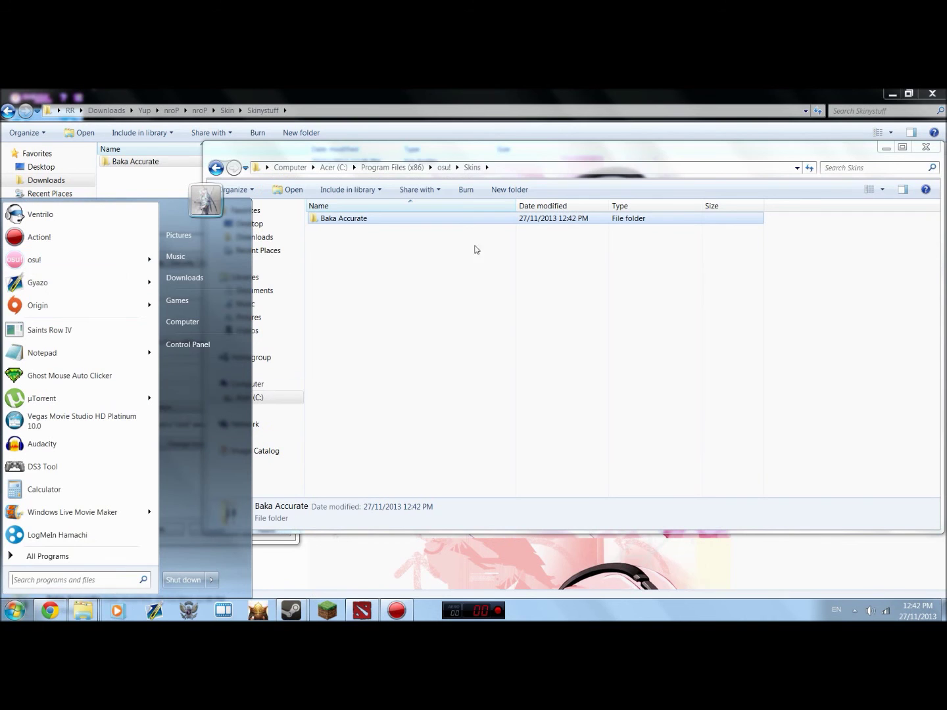
left_click(481, 374)
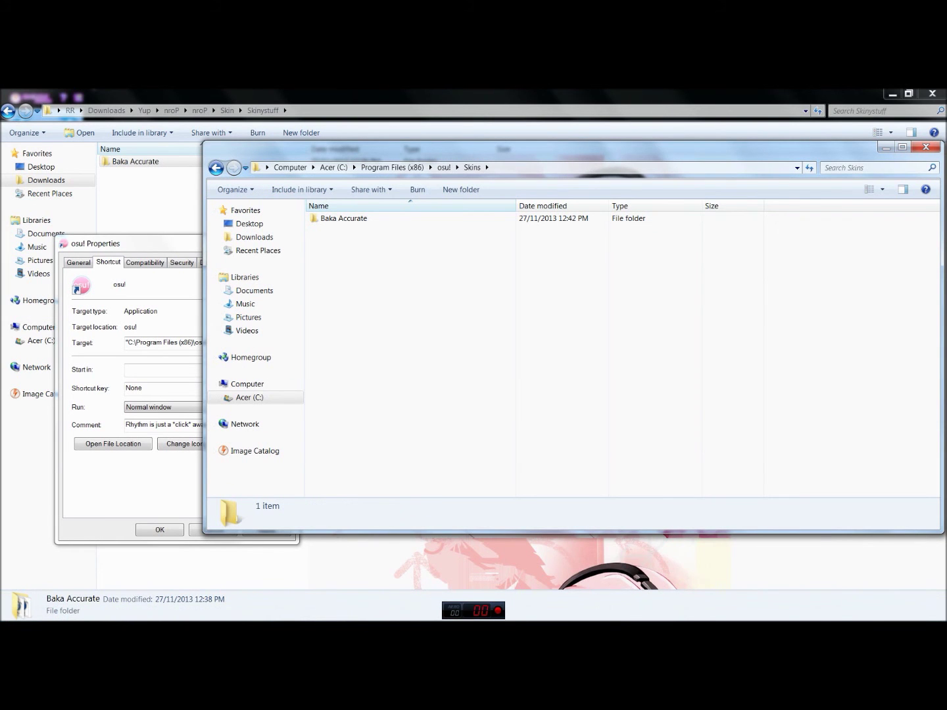
left_click(14, 610)
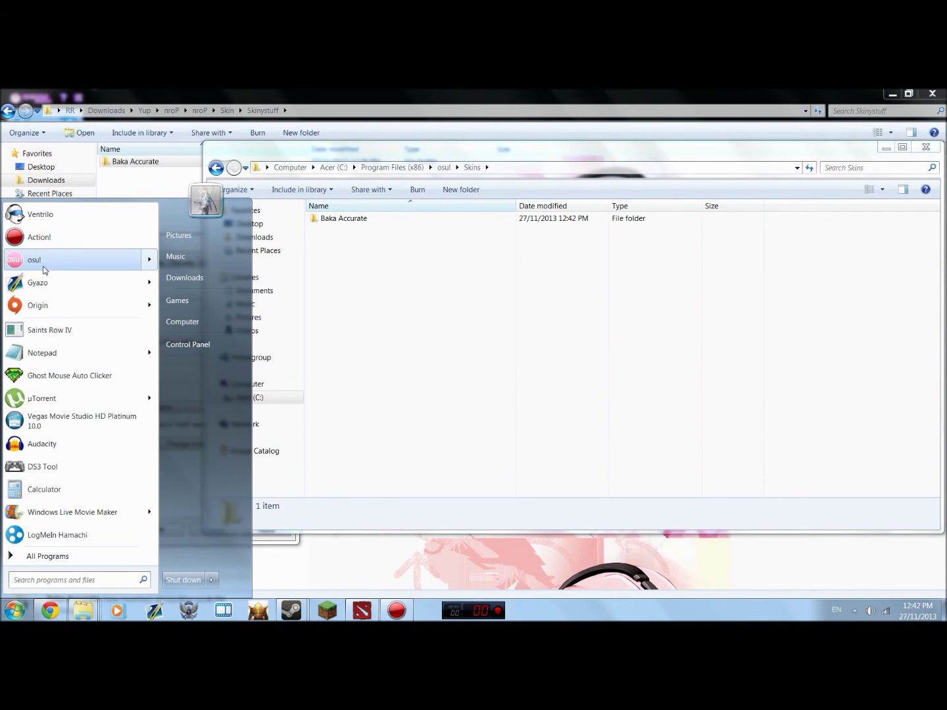
left_click(407, 332)
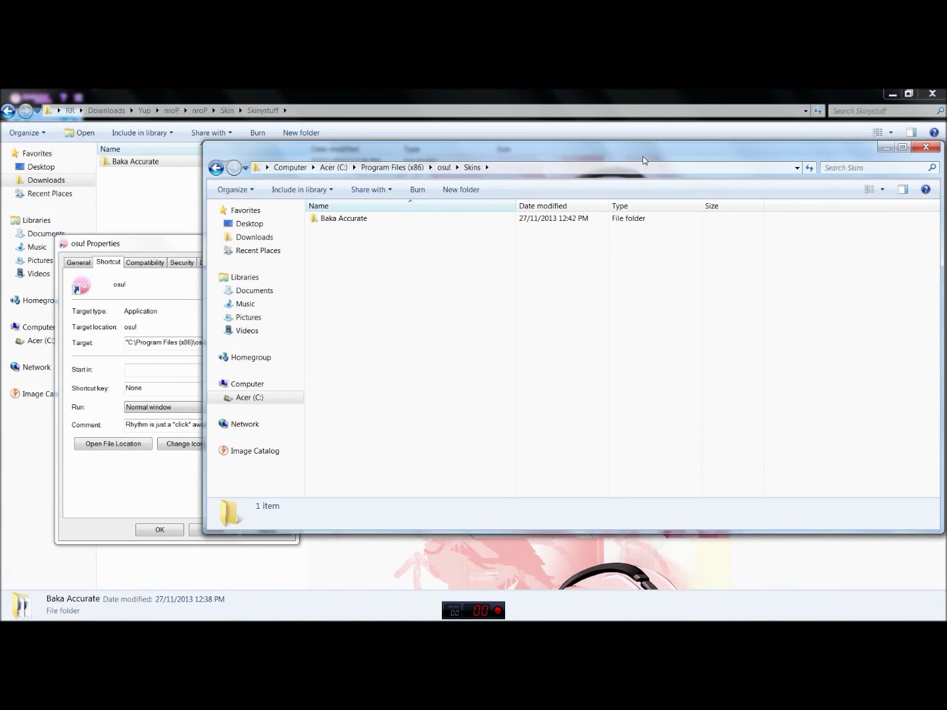
left_click_drag(642, 156, 497, 174)
left_click(781, 164)
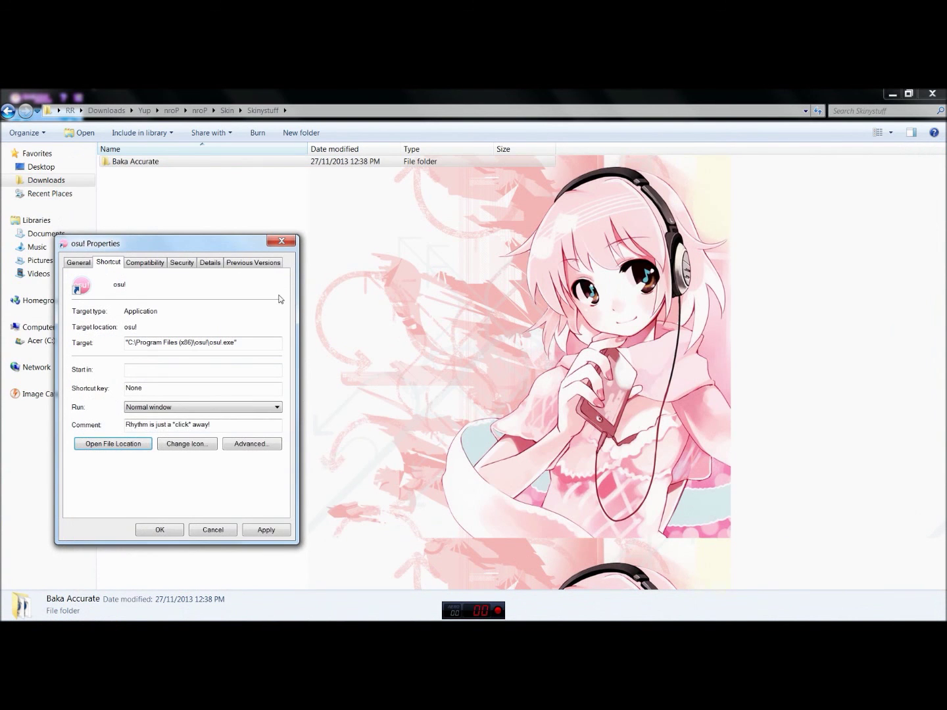